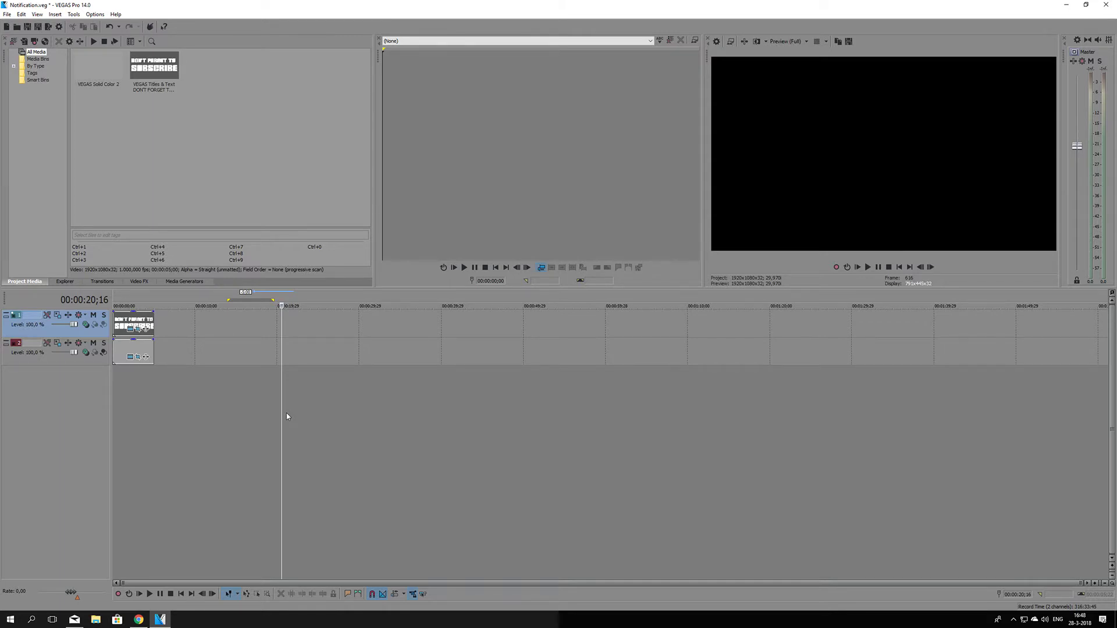
Jump to about 00:00:03 to view the subscribe title, then play from the start
{"action": "left_click", "coordinate": [139, 406]}
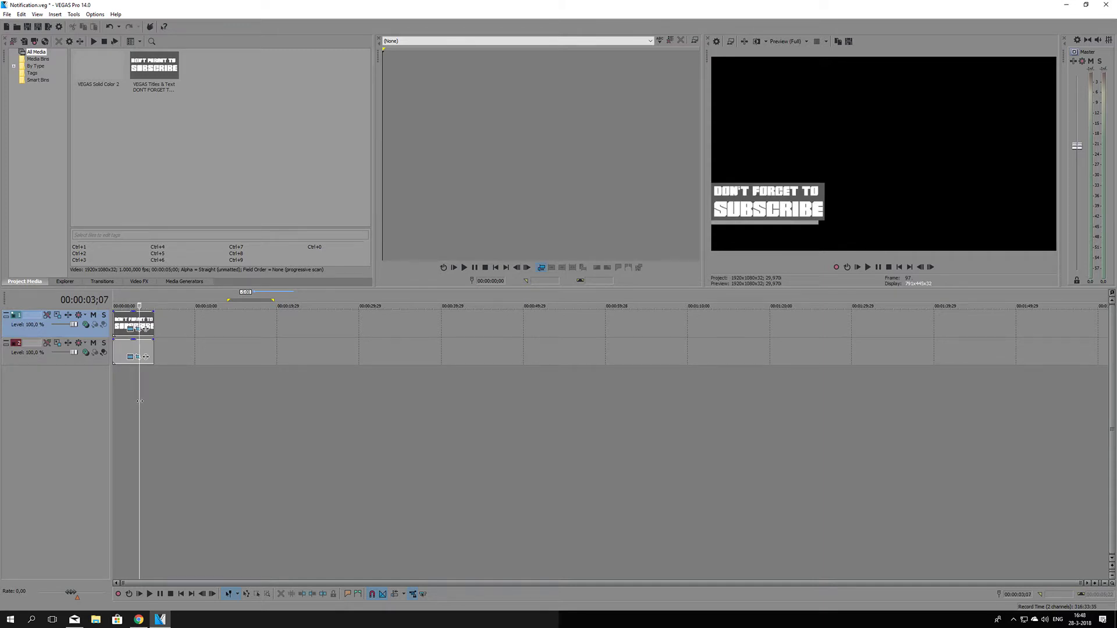
{"action": "left_click", "coordinate": [115, 407]}
Replay and scrub through the title's slide-in animation, returning to the project start
{"action": "left_click", "coordinate": [868, 267]}
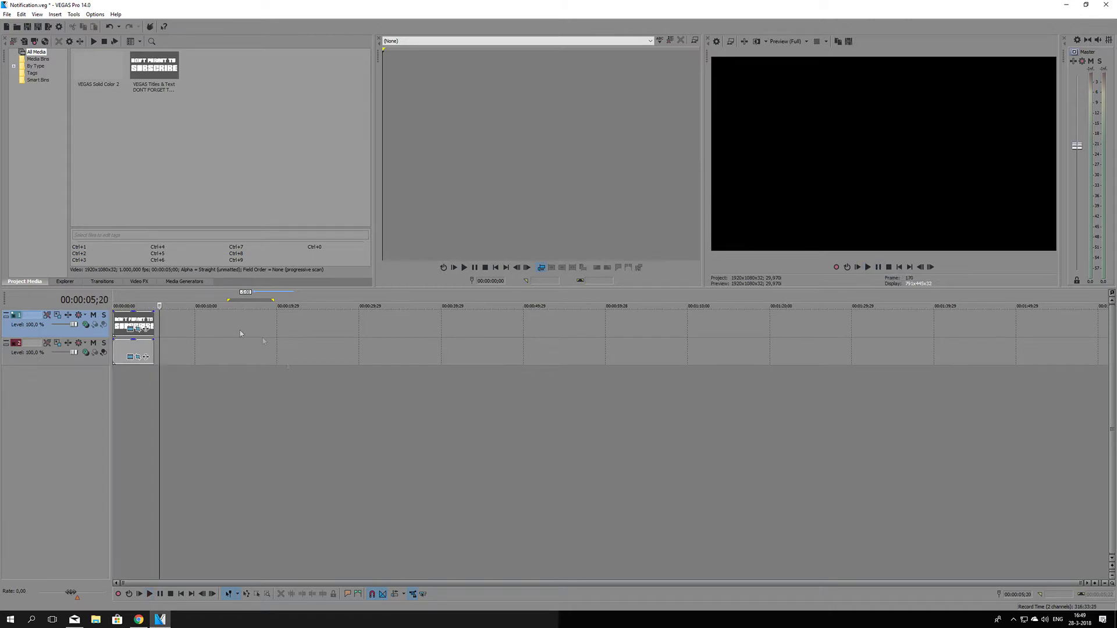
{"action": "mouse_move", "coordinate": [158, 386]}
{"action": "left_mouse_down"}
{"action": "mouse_move", "coordinate": [119, 384]}
{"action": "mouse_move", "coordinate": [141, 384]}
{"action": "left_mouse_up"}
{"action": "key", "text": "ctrl+Home"}
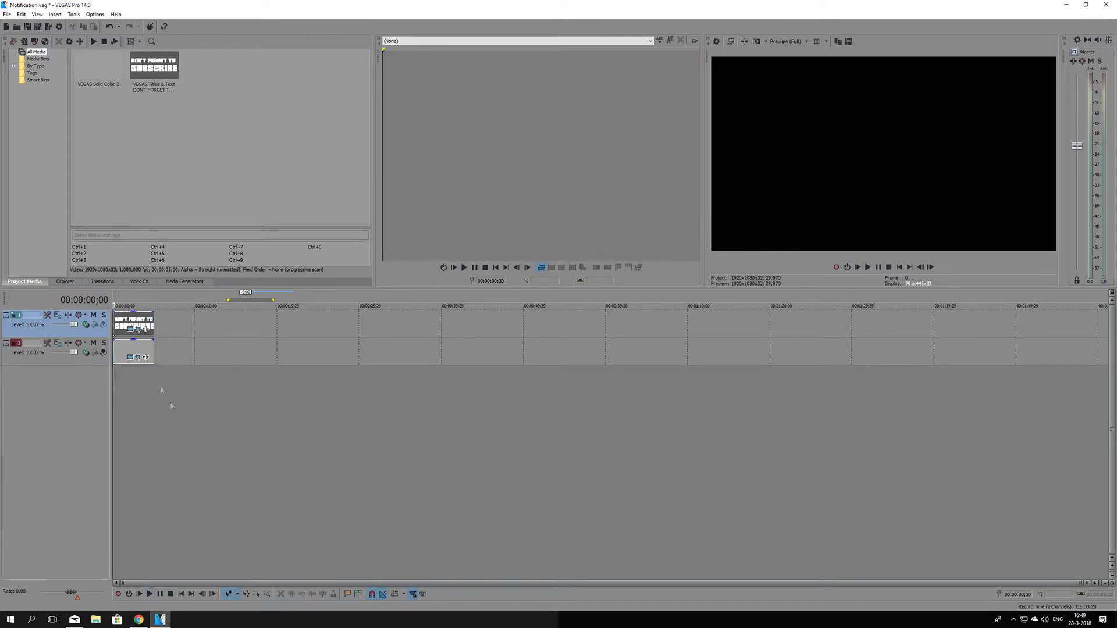
{"action": "left_click", "coordinate": [117, 386]}
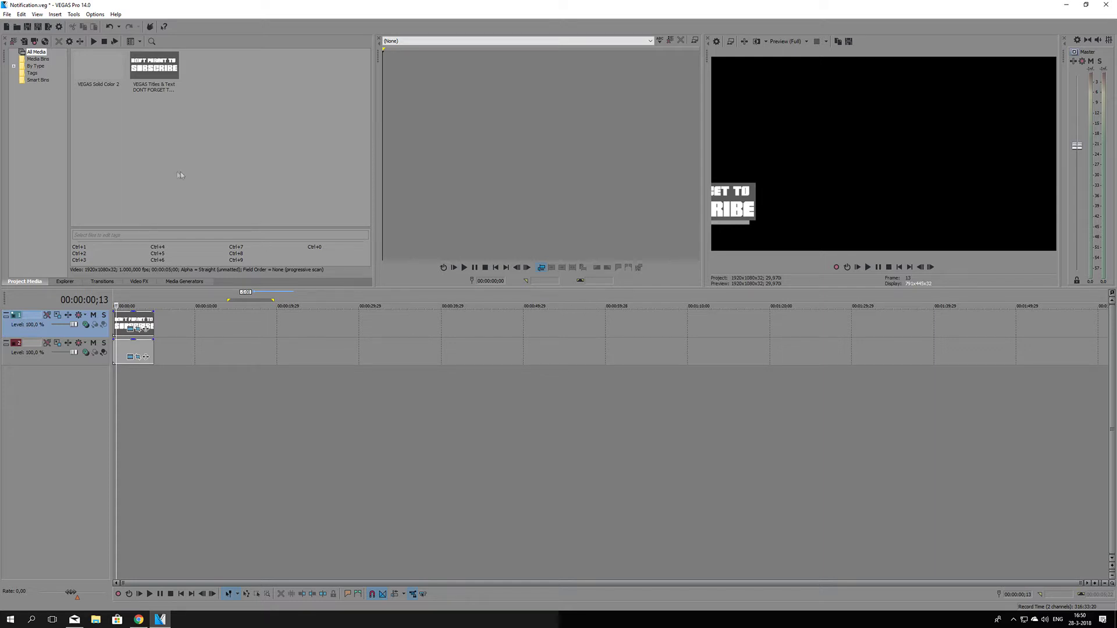
{"action": "left_click", "coordinate": [115, 397]}
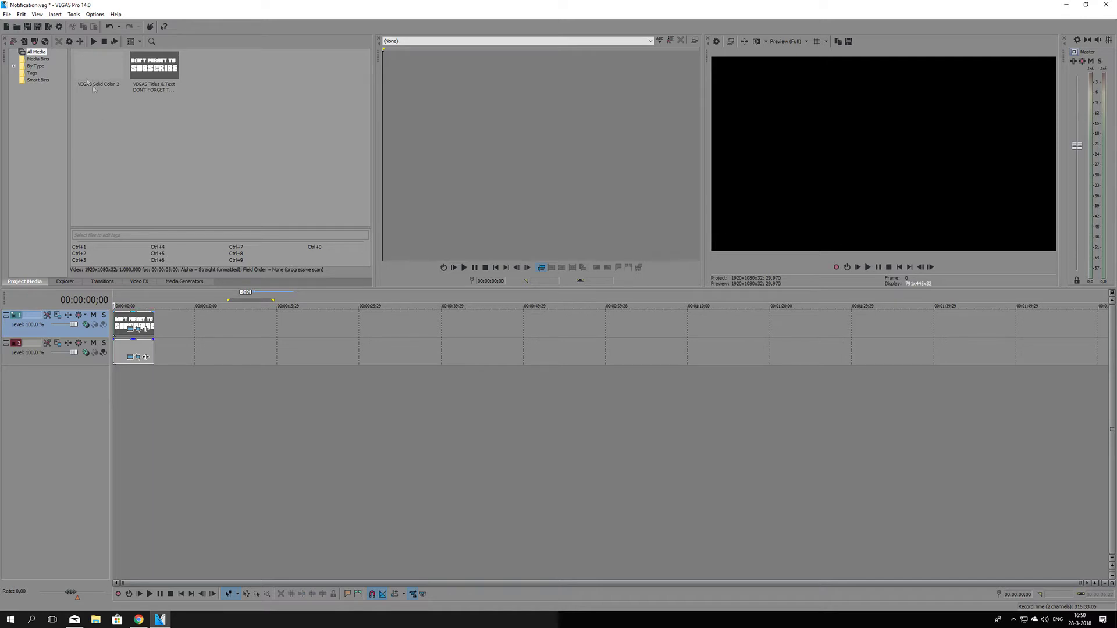
Render Notification.mov with QuickTime 7's 3 Mbps Video template and open its customisation settings
{"action": "left_click", "coordinate": [49, 27]}
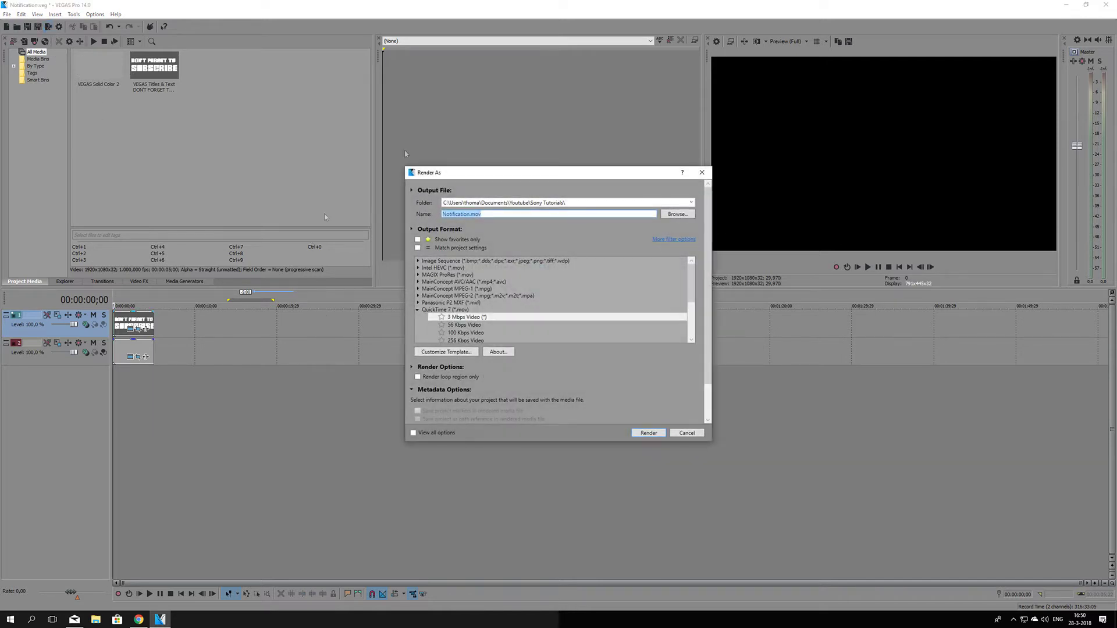
{"action": "left_click", "coordinate": [417, 309]}
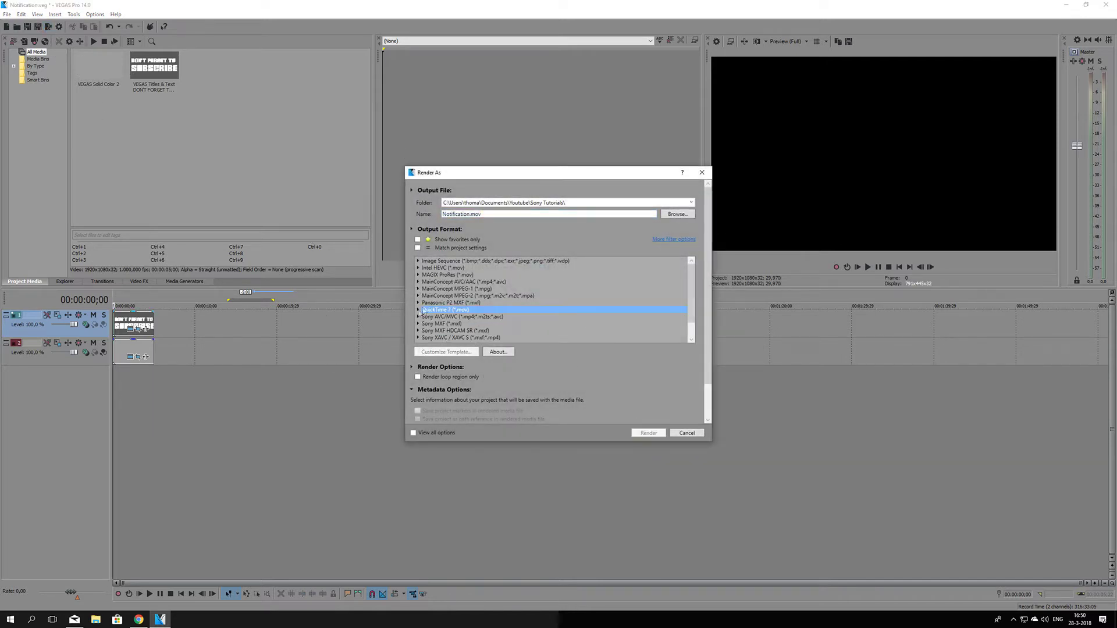
{"action": "scroll", "coordinate": [422, 296], "scroll_direction": "down", "scroll_amount": 1}
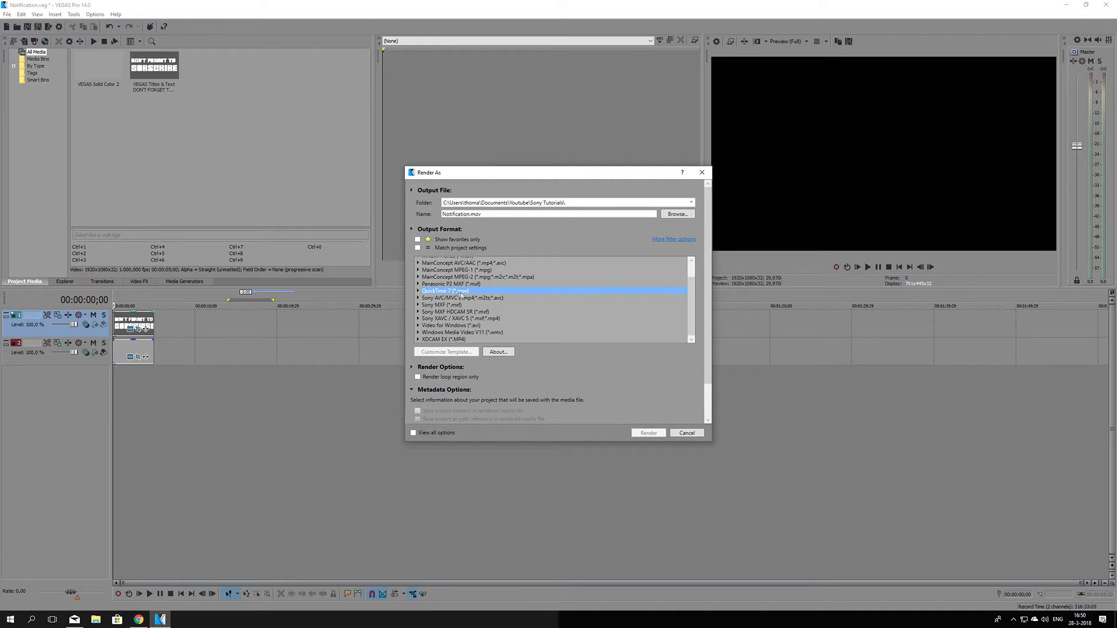
{"action": "left_click", "coordinate": [418, 290]}
{"action": "scroll", "coordinate": [471, 302], "scroll_direction": "down", "scroll_amount": 1}
{"action": "scroll", "coordinate": [471, 302], "scroll_direction": "down", "scroll_amount": 1}
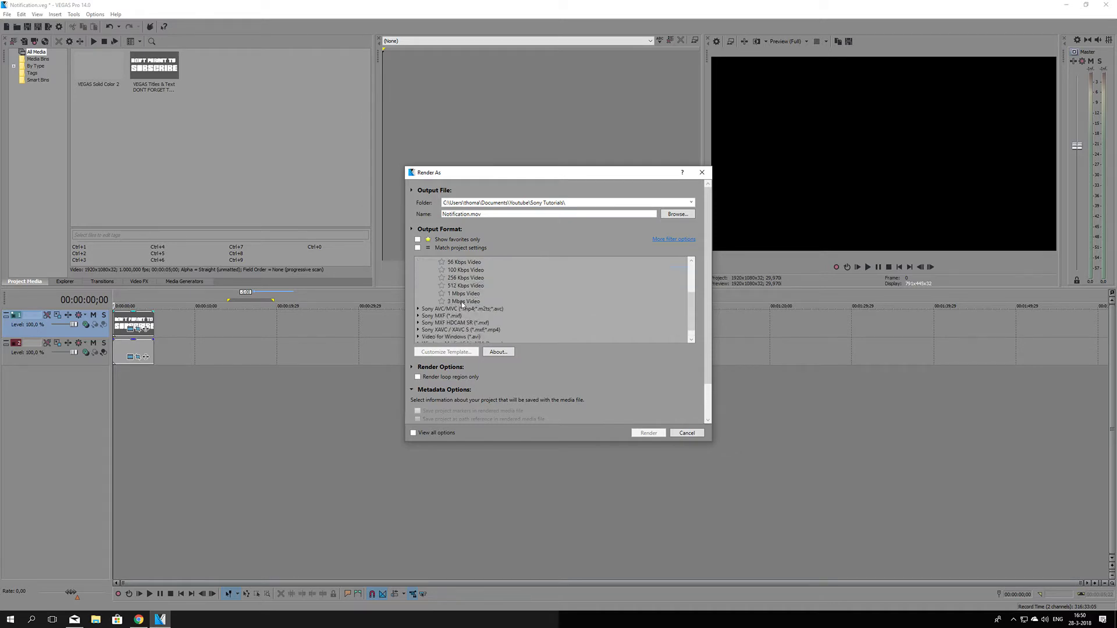
{"action": "left_click", "coordinate": [454, 302]}
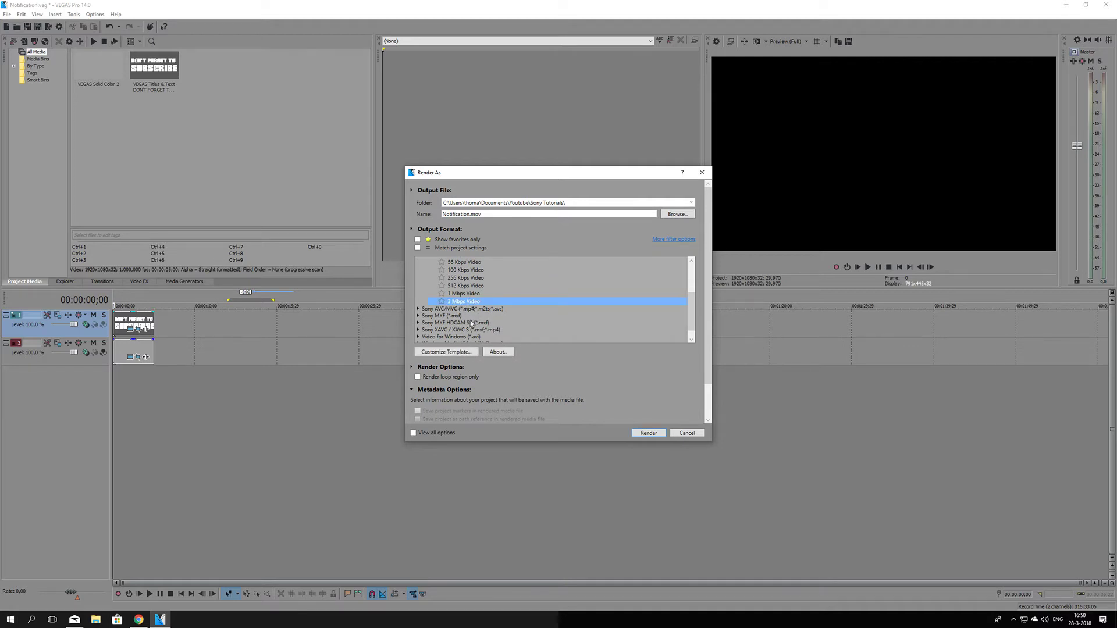
{"action": "left_click", "coordinate": [434, 353]}
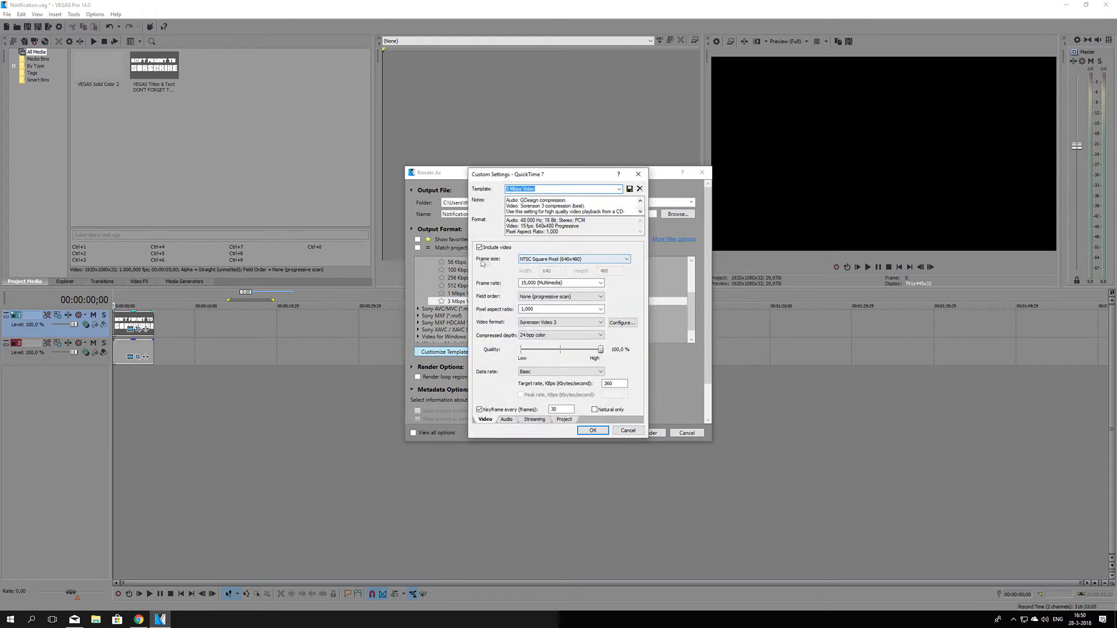
Set the QuickTime video to 1920x1080 HD, 29.970 fps, PNG format and 32 bpp color
{"action": "left_click", "coordinate": [573, 261]}
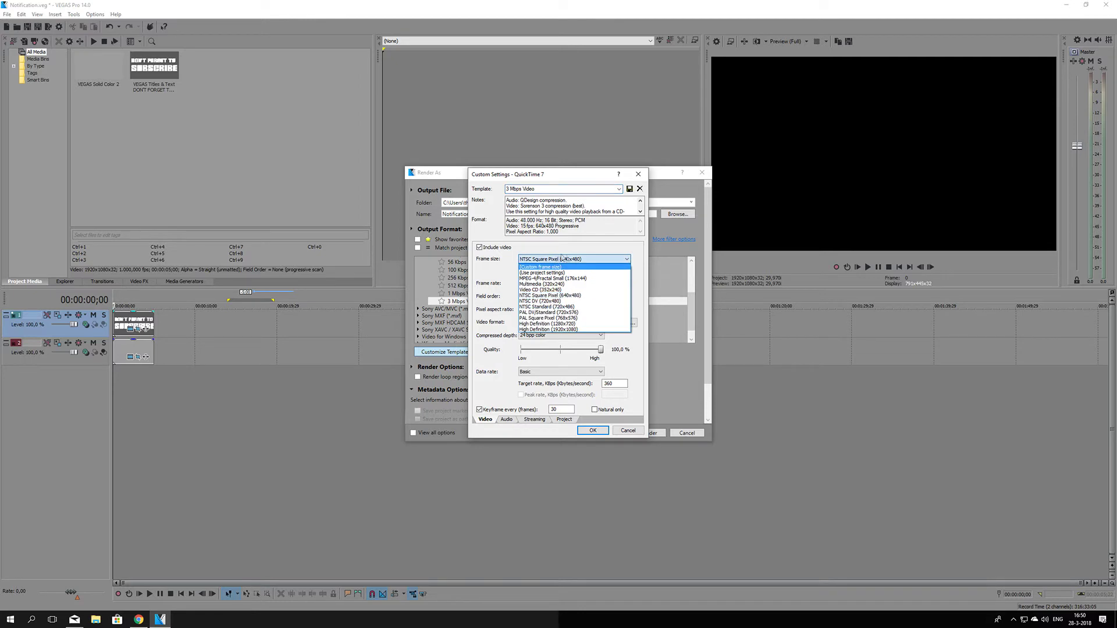
{"action": "left_click", "coordinate": [563, 330]}
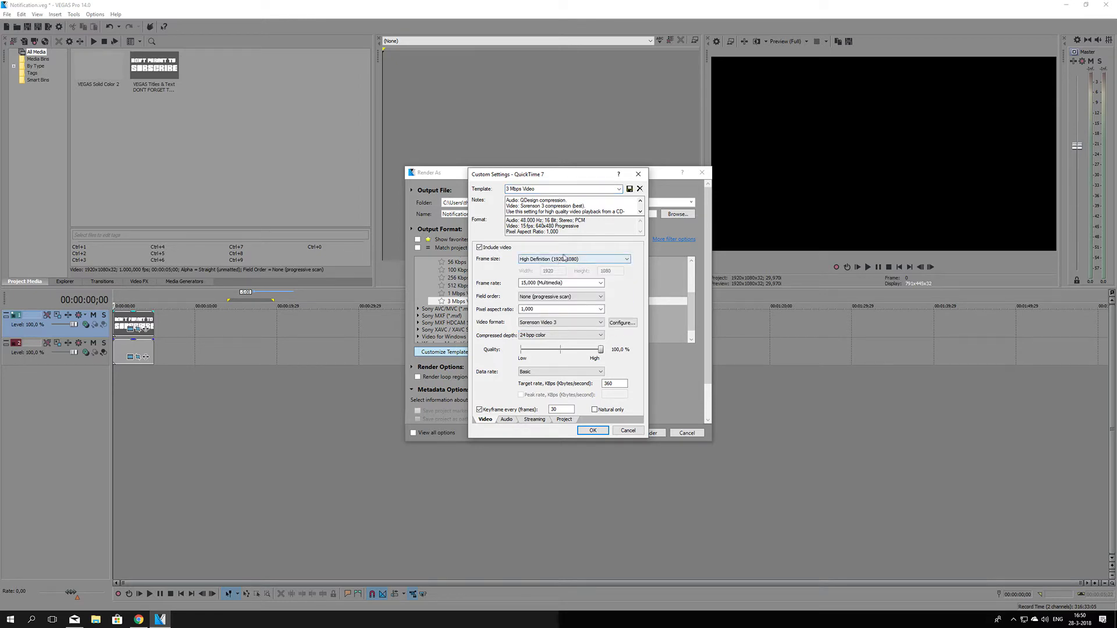
{"action": "left_click", "coordinate": [601, 283]}
{"action": "left_click", "coordinate": [580, 337]}
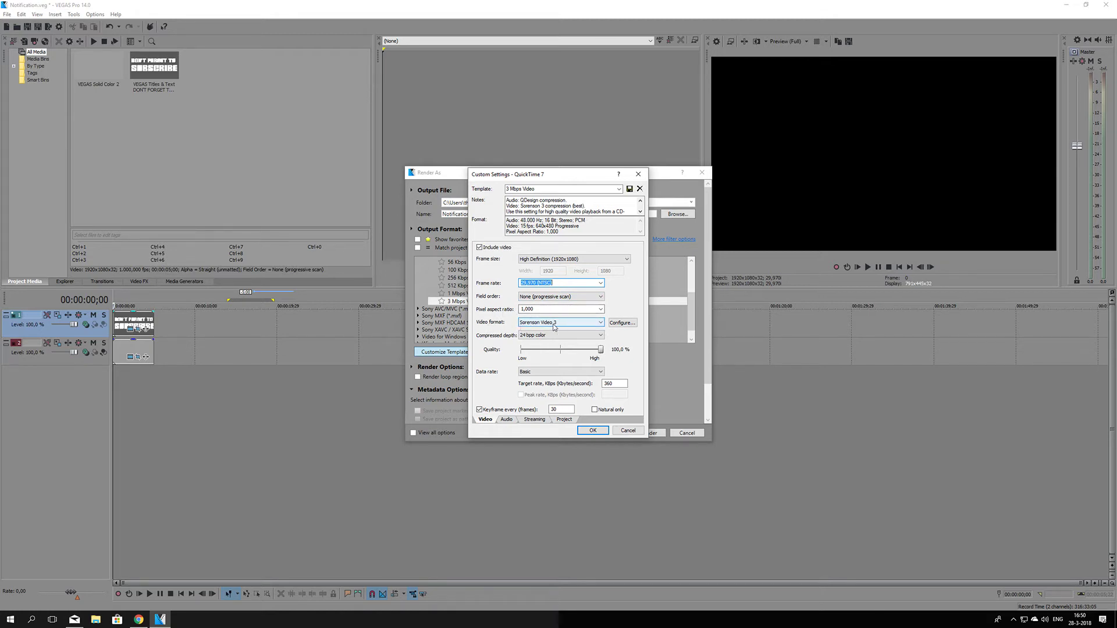
{"action": "left_click", "coordinate": [566, 324]}
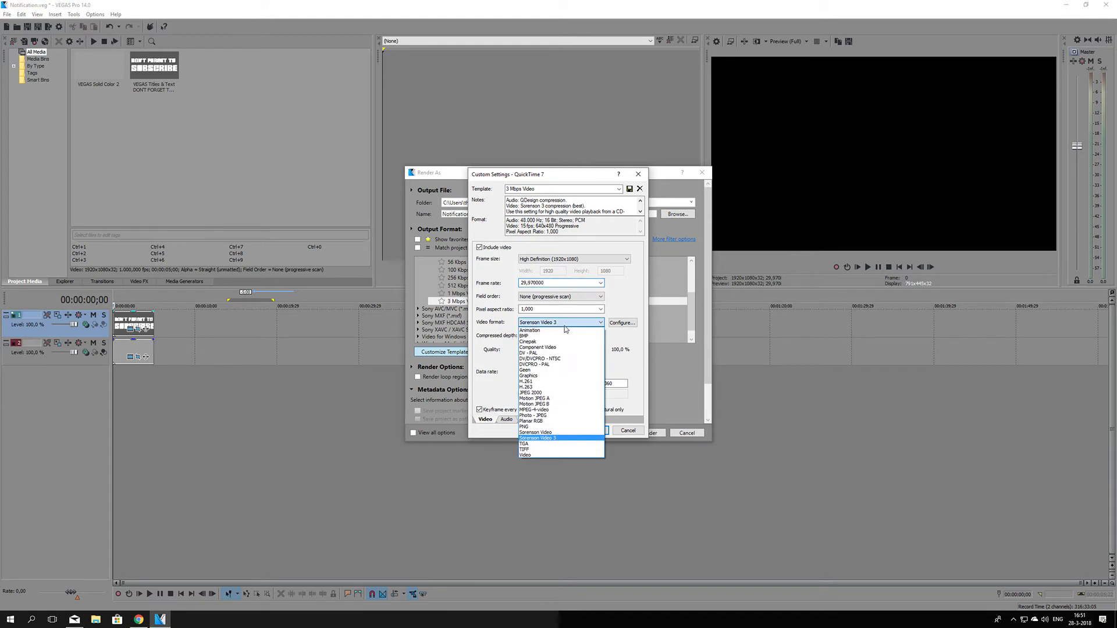
{"action": "left_click", "coordinate": [548, 428]}
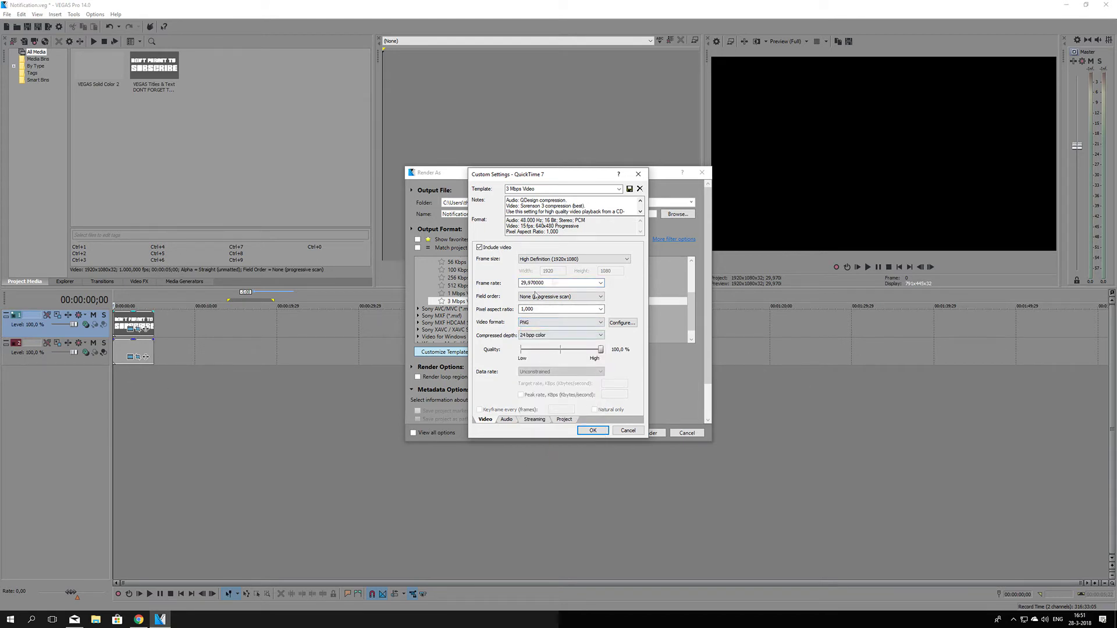
{"action": "left_click", "coordinate": [548, 336]}
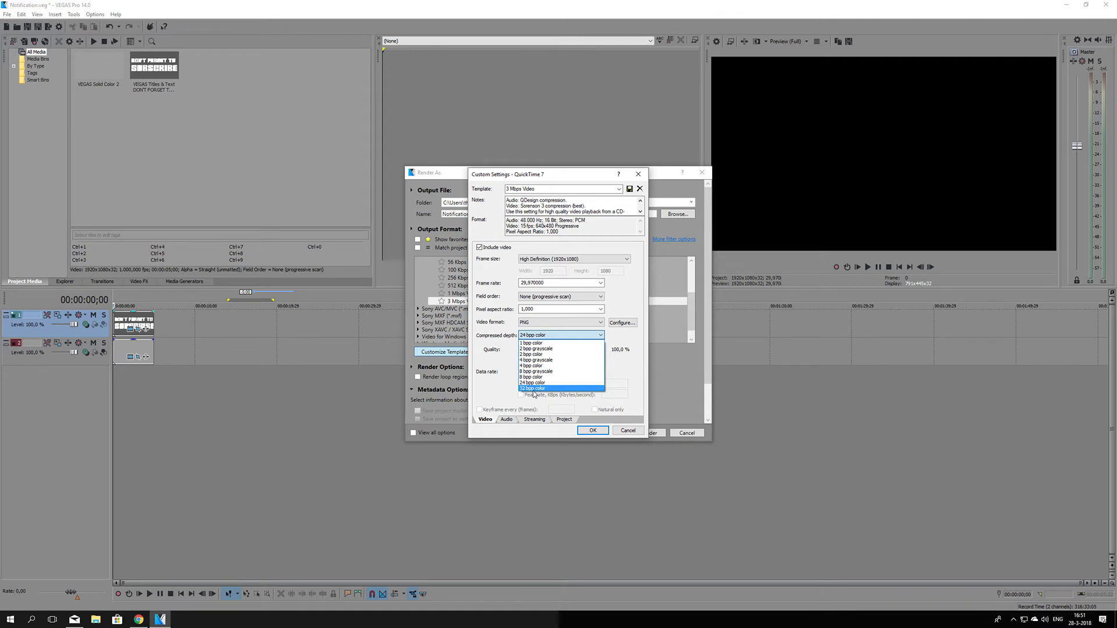
{"action": "left_click", "coordinate": [533, 389]}
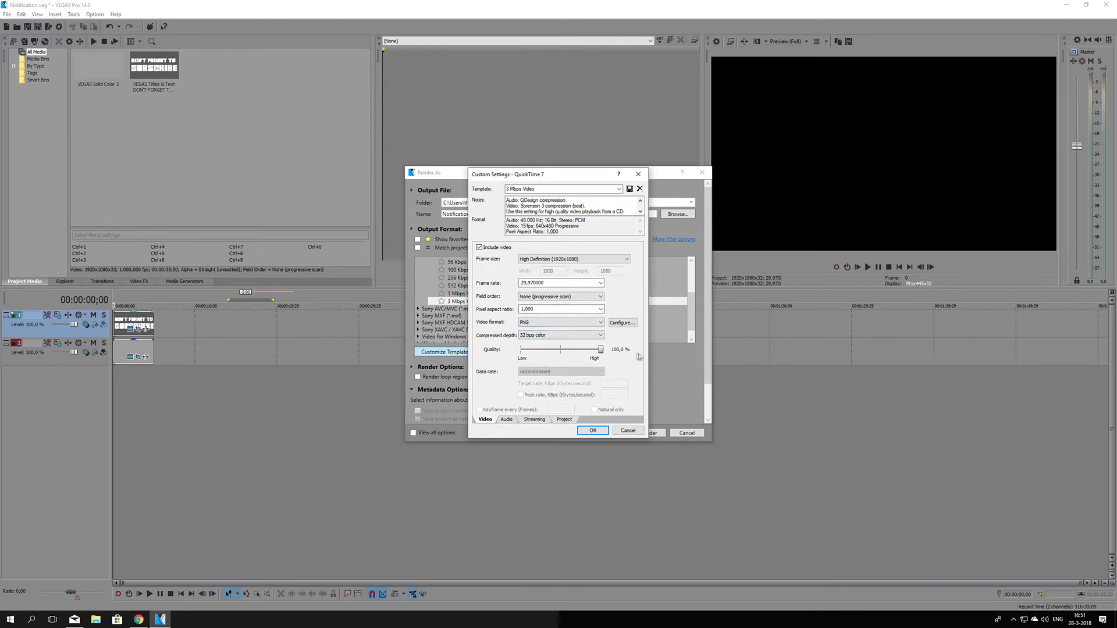
{"action": "left_click", "coordinate": [507, 419]}
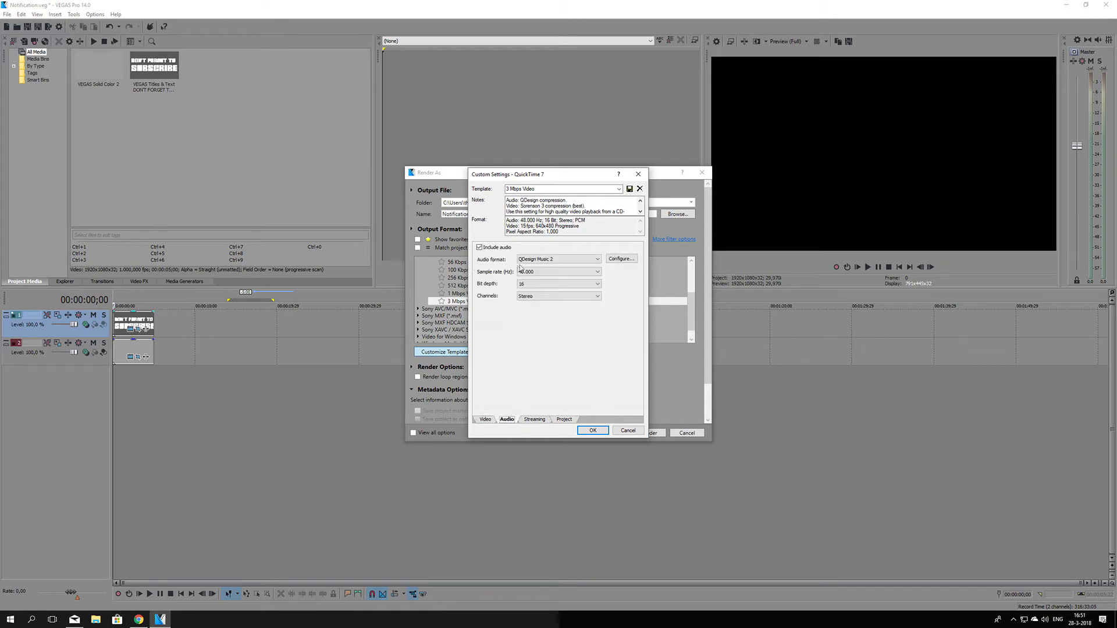
Exclude audio and turn off streaming preparation in the QuickTime custom settings
{"action": "left_click", "coordinate": [480, 247]}
{"action": "left_click", "coordinate": [534, 419]}
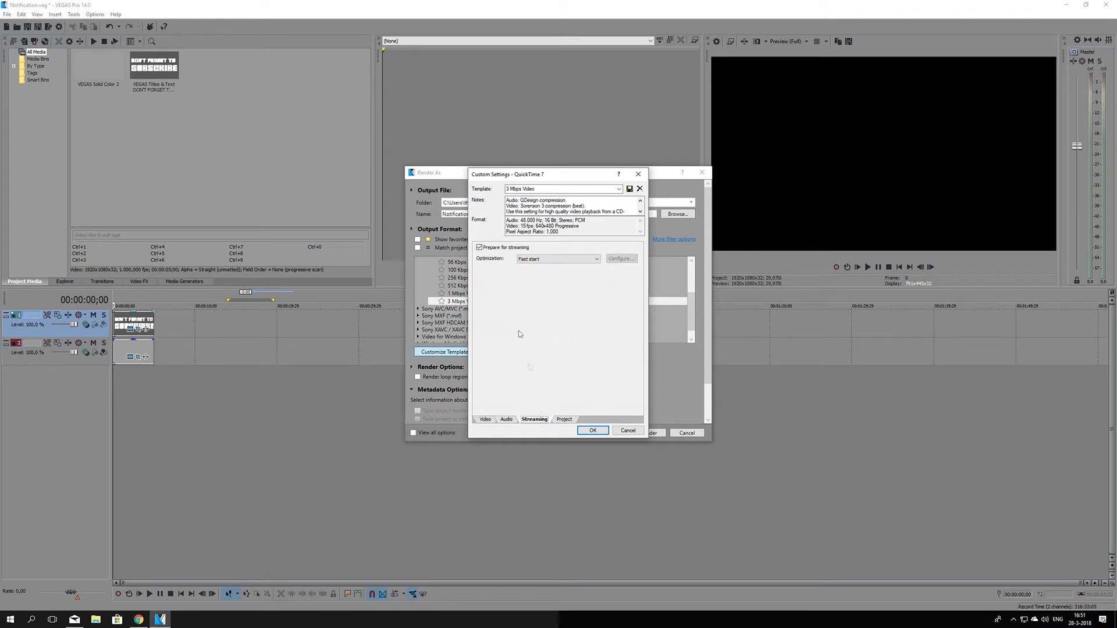
{"action": "left_click", "coordinate": [479, 247]}
{"action": "left_click", "coordinate": [563, 420]}
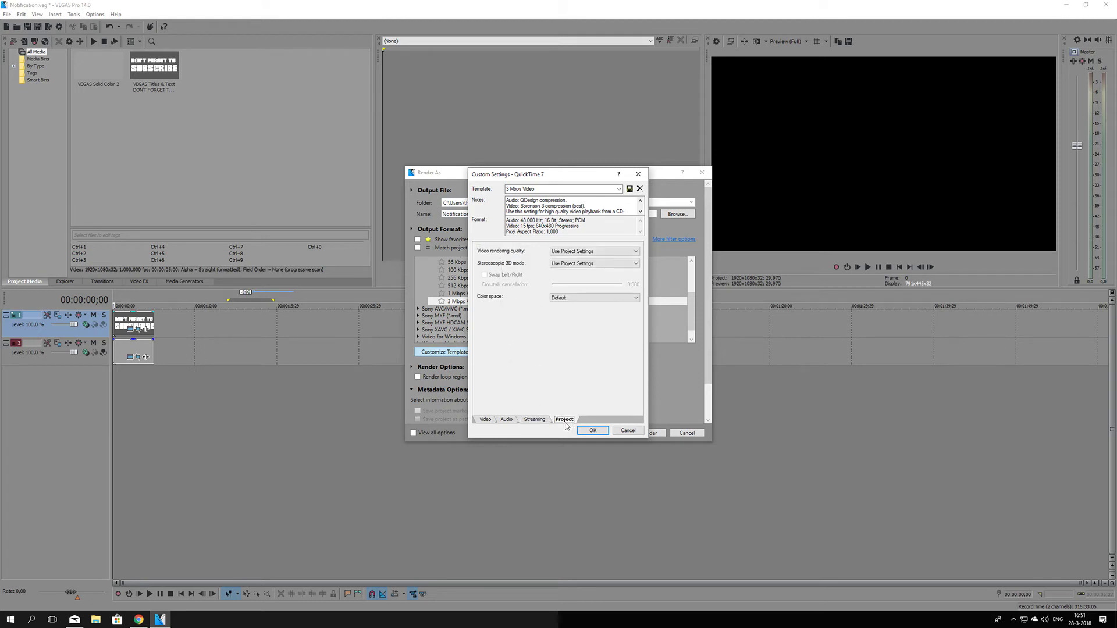
Keep rendering quality at Use Project Settings and confirm to render Notification.mov
{"action": "left_click", "coordinate": [567, 252]}
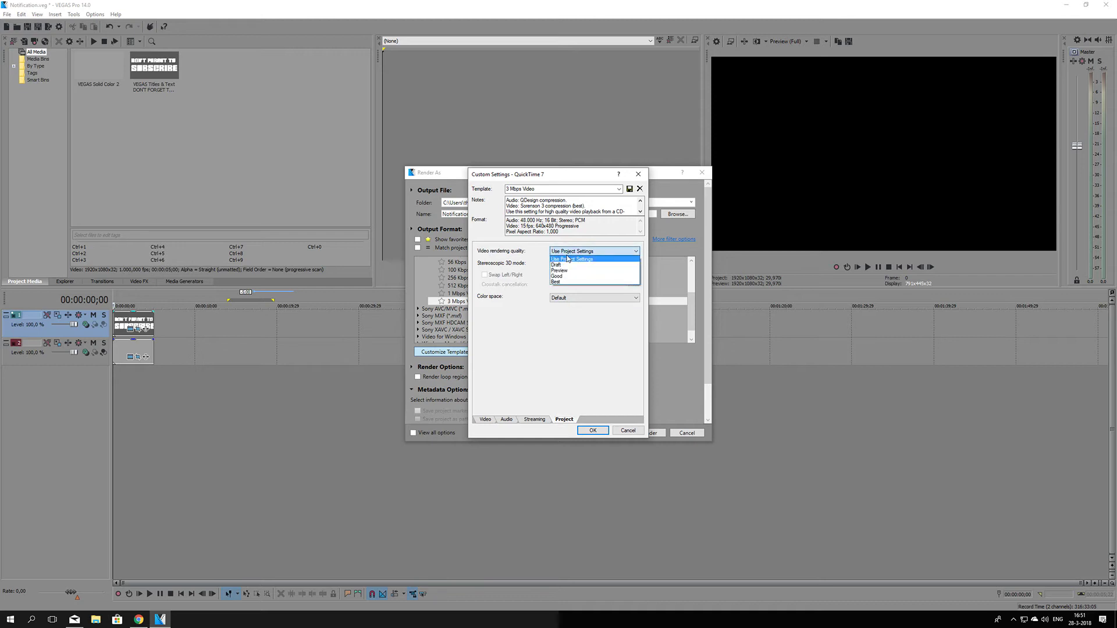
{"action": "left_click", "coordinate": [568, 259]}
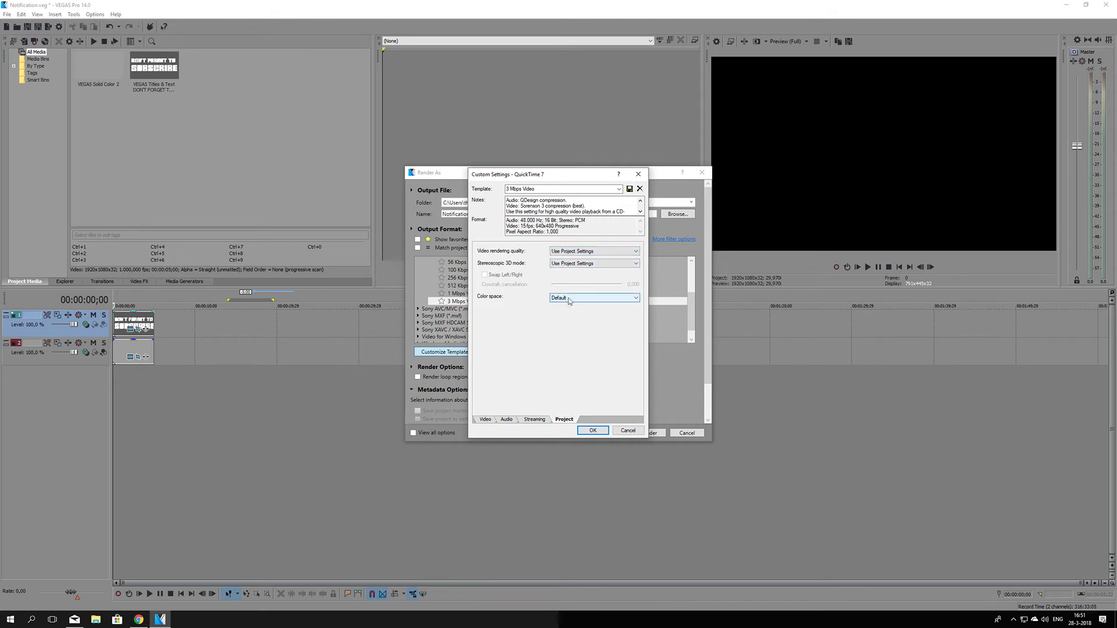
{"action": "left_click", "coordinate": [593, 431]}
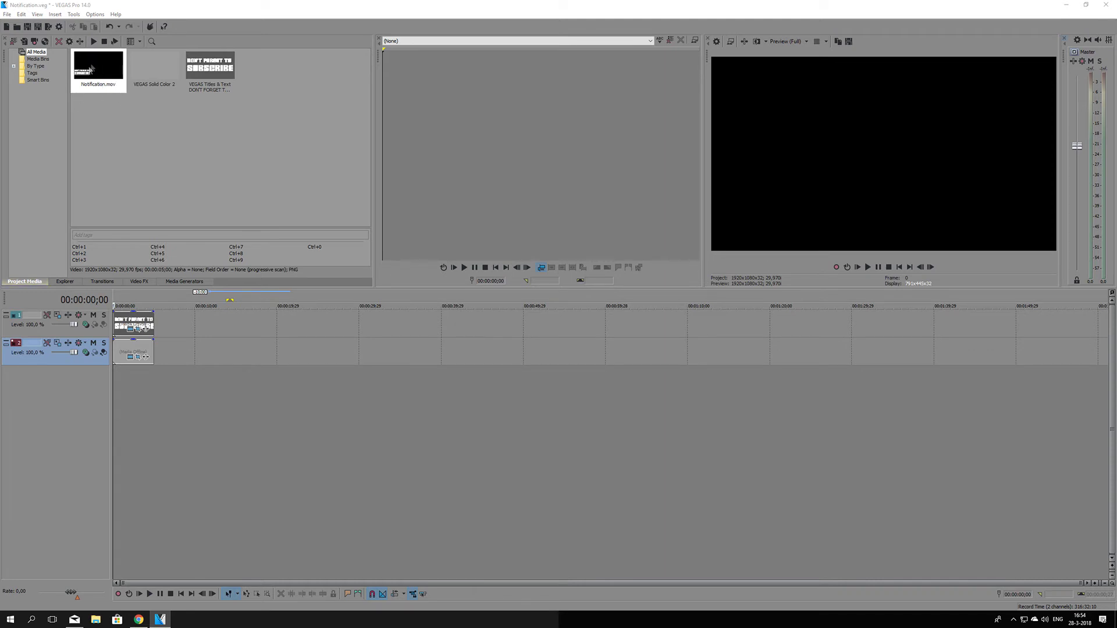
{"action": "left_click_drag", "start_coordinate": [89, 74], "coordinate": [132, 152]}
Place Notification.mov on track 1 and a yellow solid colour clip on track 2
{"action": "left_click_drag", "start_coordinate": [239, 319], "coordinate": [238, 319]}
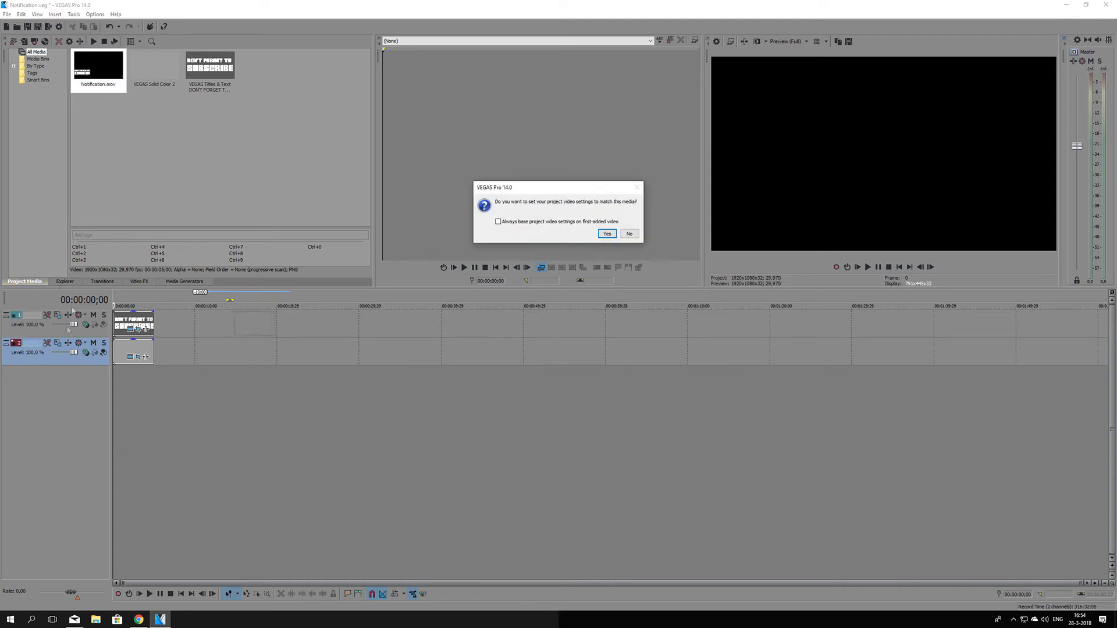
{"action": "left_click", "coordinate": [629, 233]}
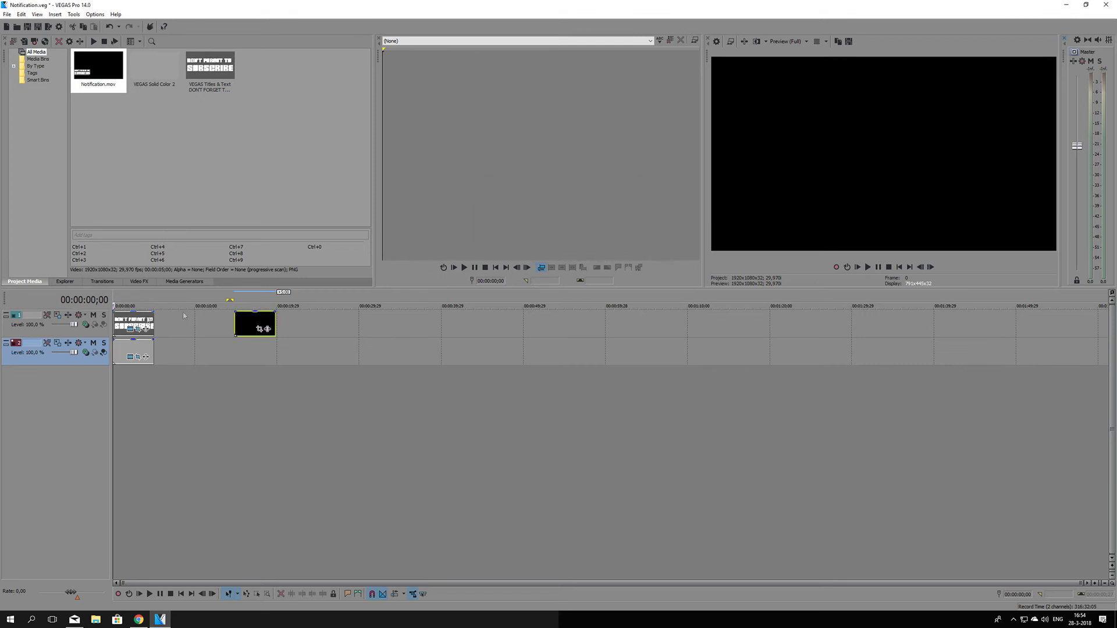
{"action": "left_click", "coordinate": [184, 281]}
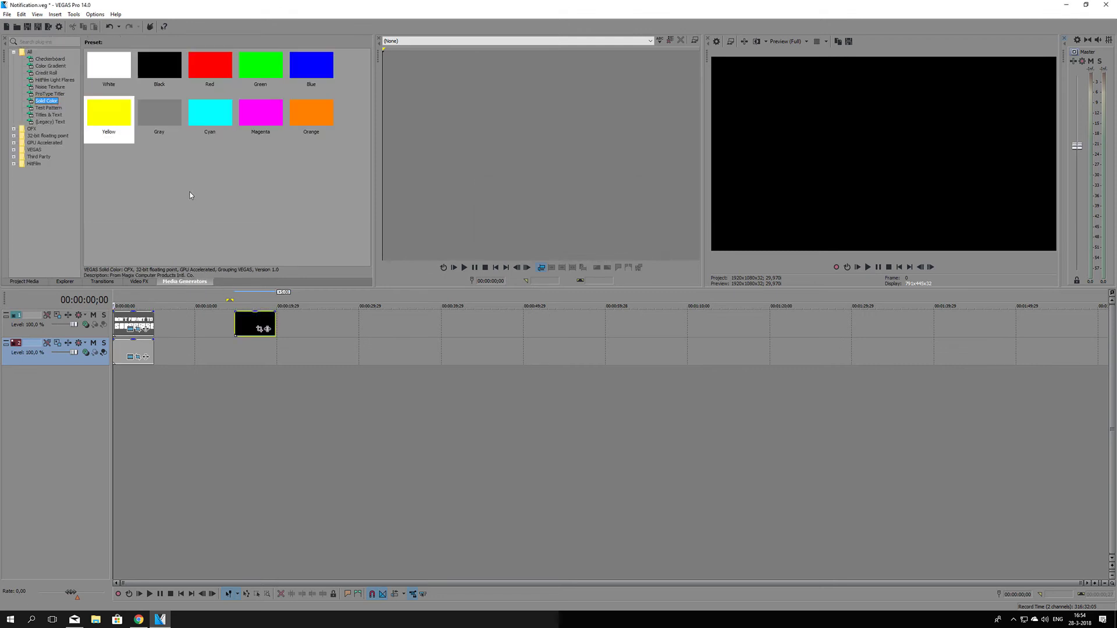
{"action": "left_click", "coordinate": [110, 109]}
{"action": "left_click_drag", "start_coordinate": [110, 110], "coordinate": [221, 352]}
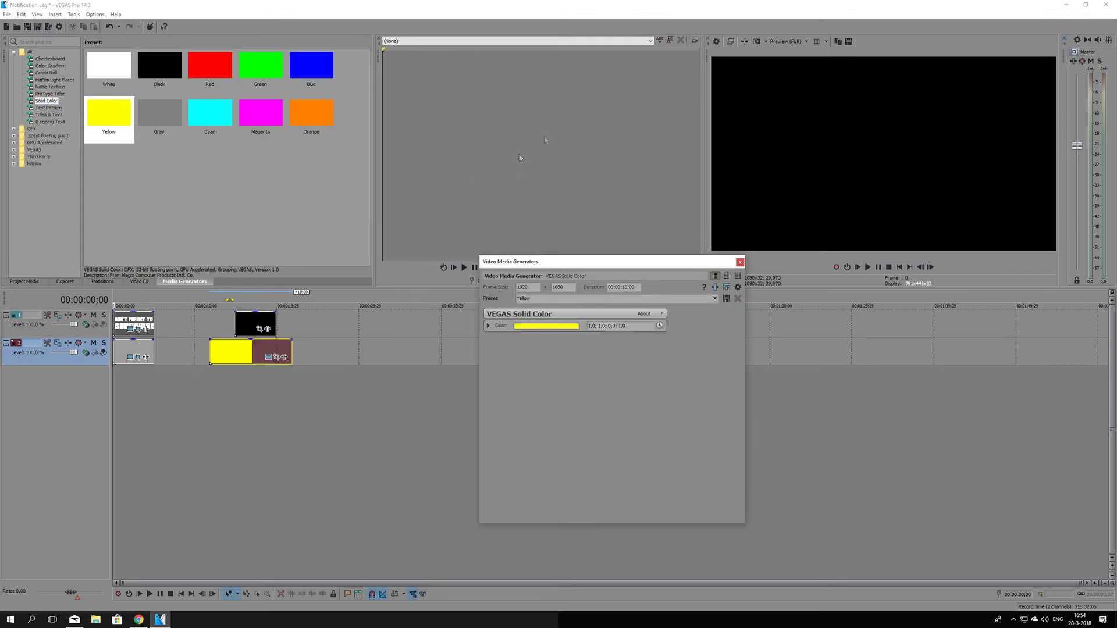
{"action": "left_click", "coordinate": [740, 262]}
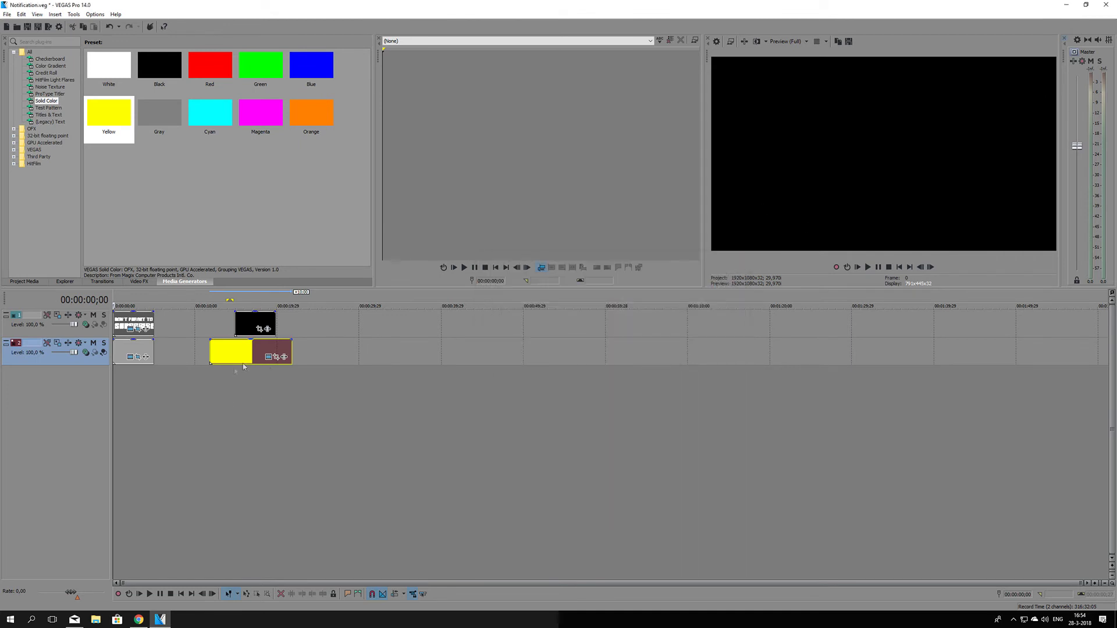
Scrub through the overlapping clips to check the title over the yellow background
{"action": "left_click", "coordinate": [226, 403]}
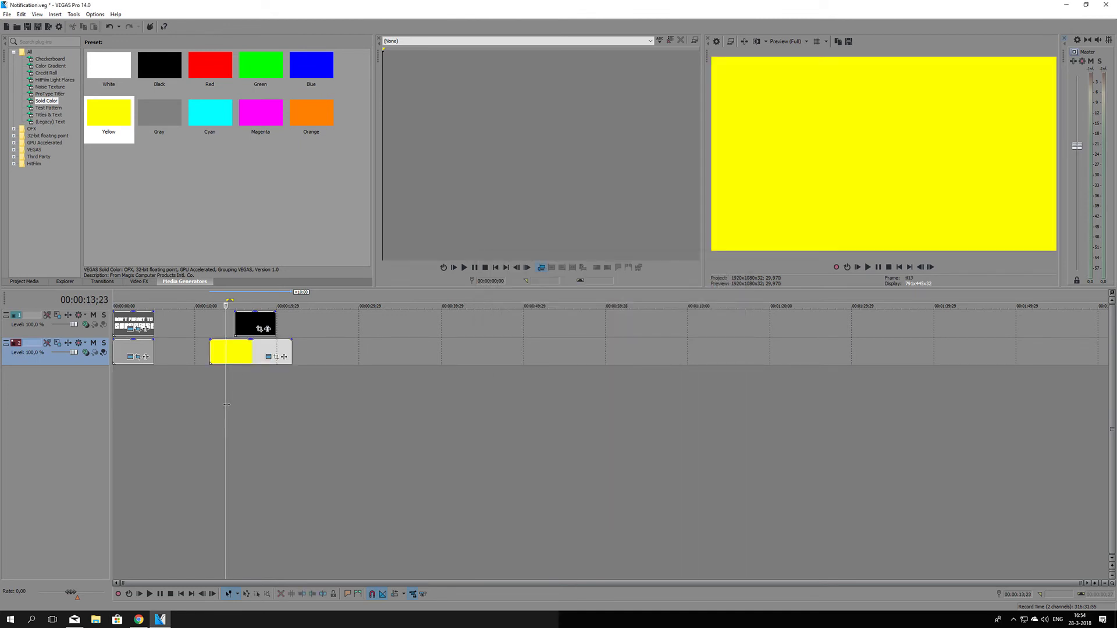
{"action": "left_click_drag", "start_coordinate": [226, 404], "coordinate": [266, 402]}
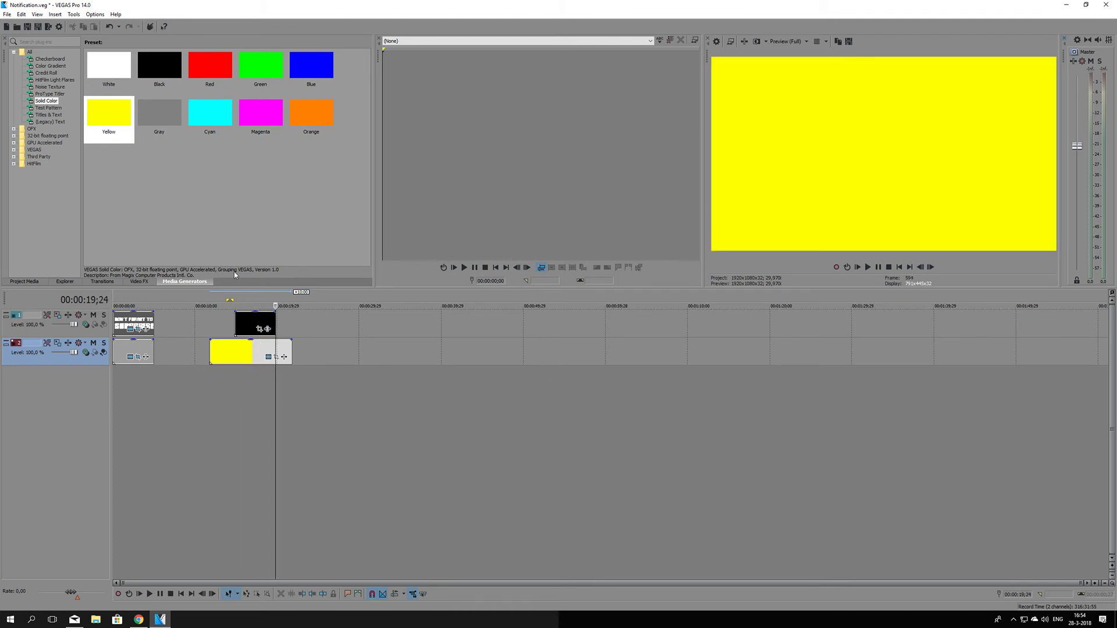
{"action": "left_click_drag", "start_coordinate": [266, 402], "coordinate": [260, 402]}
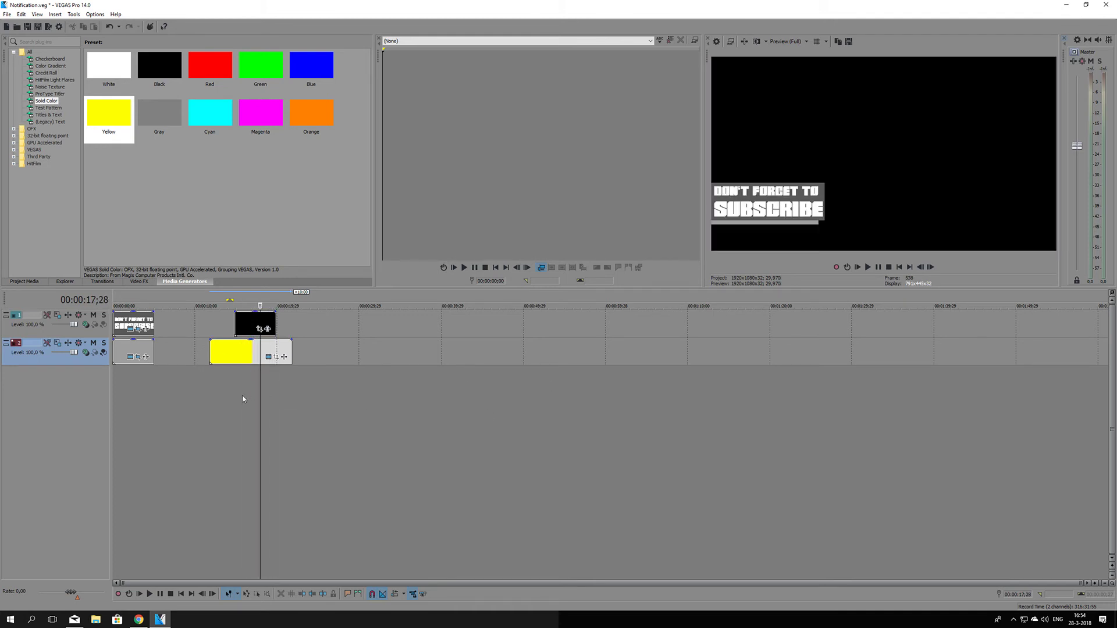
{"action": "left_click", "coordinate": [25, 281]}
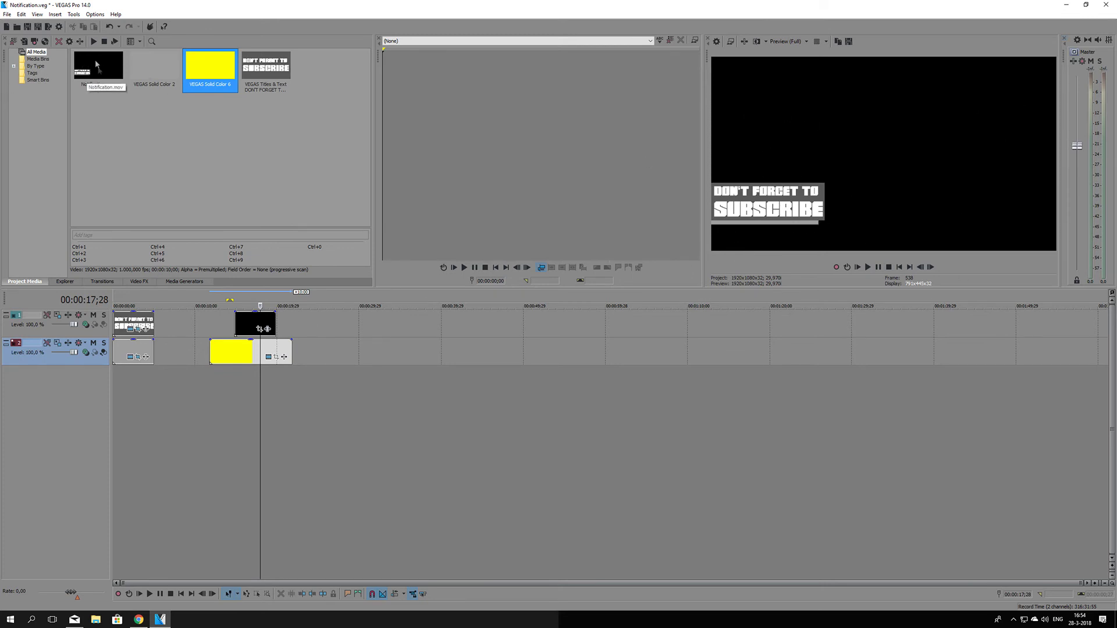
In Notification.mov's properties, keep stream Video 1 and set alpha channel to Straight (unmatted)
{"action": "left_click", "coordinate": [84, 73]}
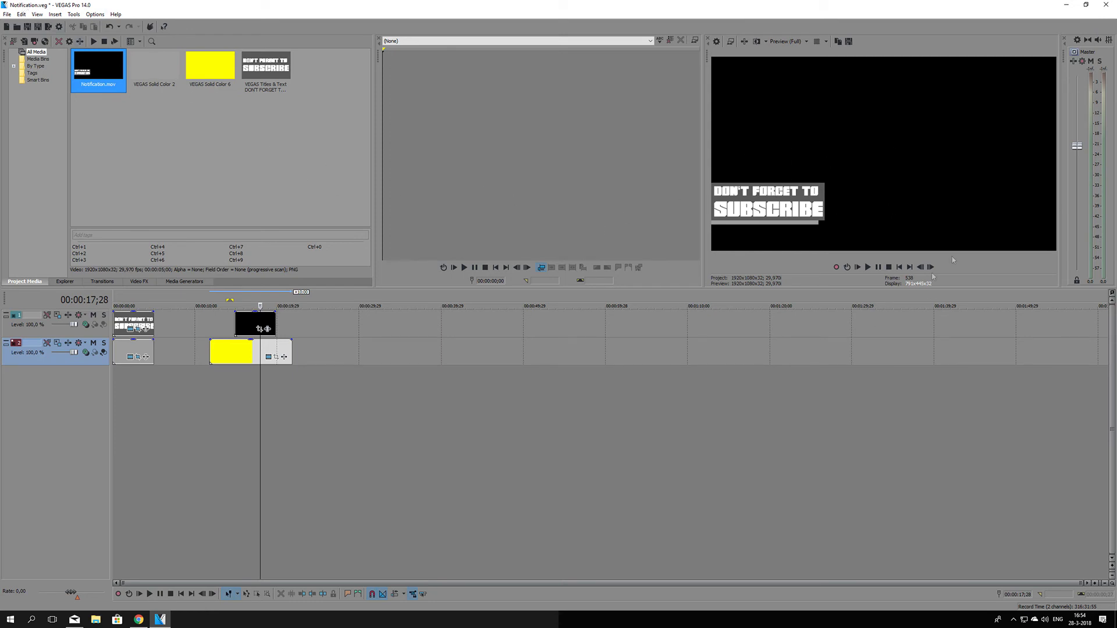
{"action": "right_click", "coordinate": [89, 82]}
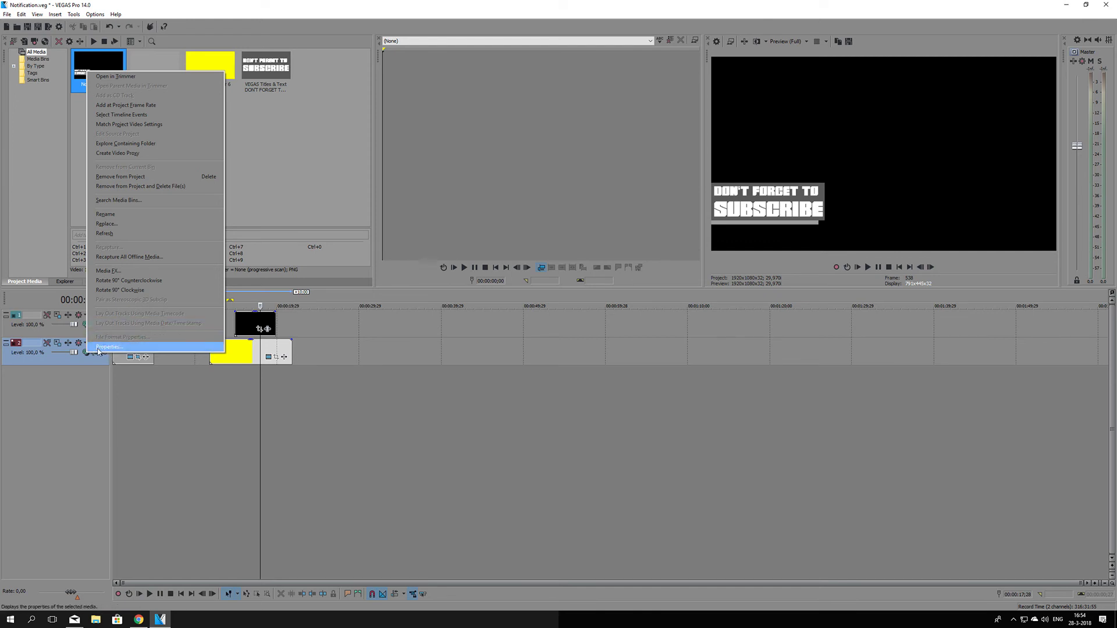
{"action": "right_click", "coordinate": [93, 57]}
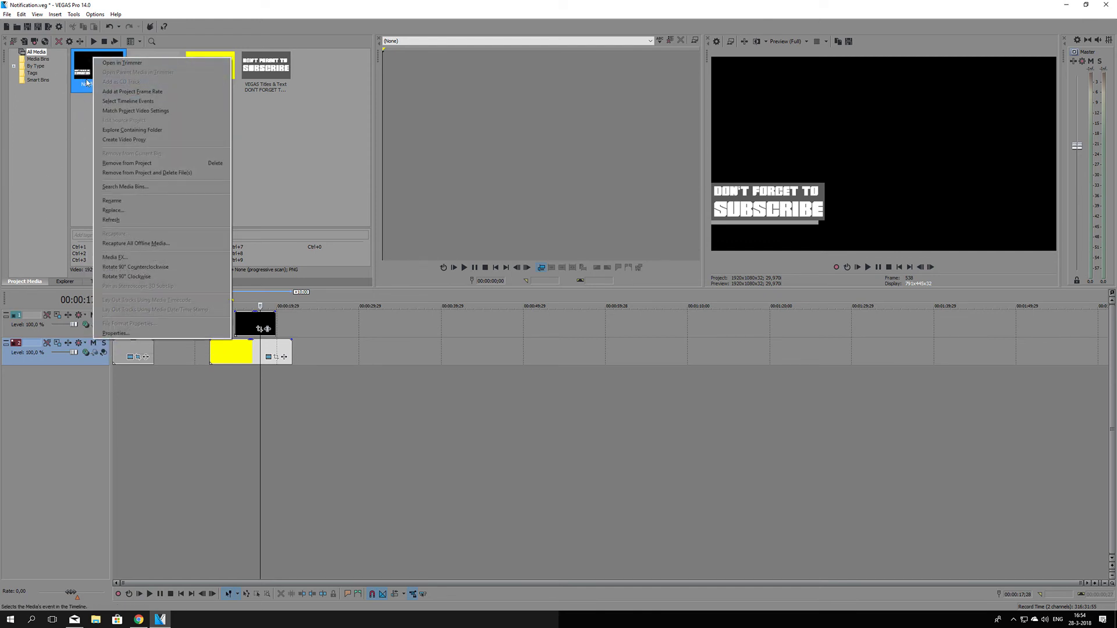
{"action": "left_click", "coordinate": [142, 335]}
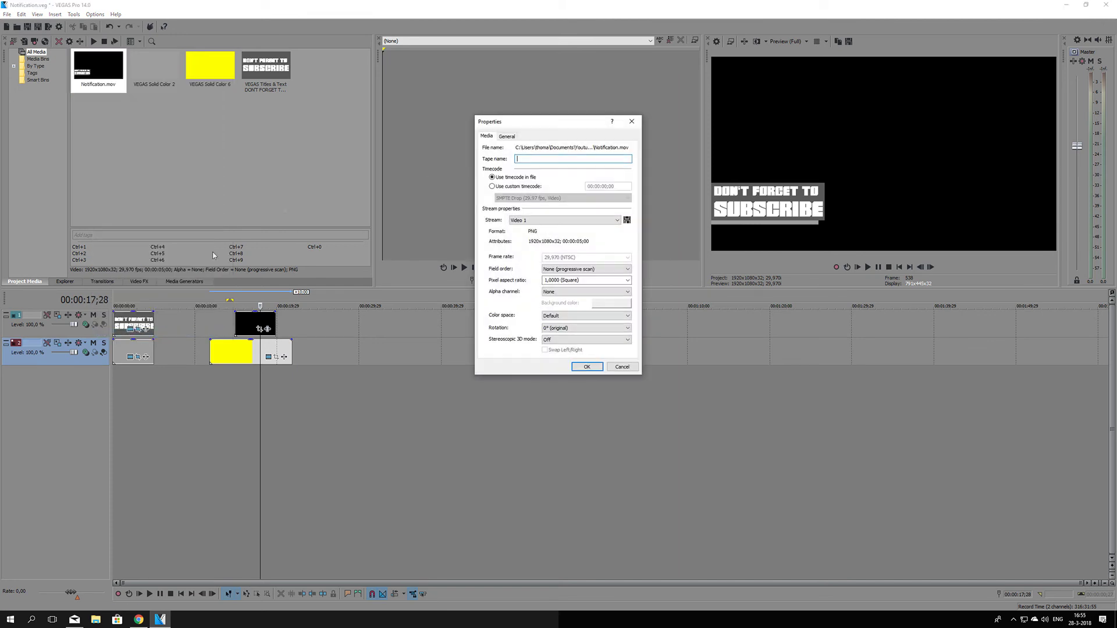
{"action": "left_click", "coordinate": [543, 220]}
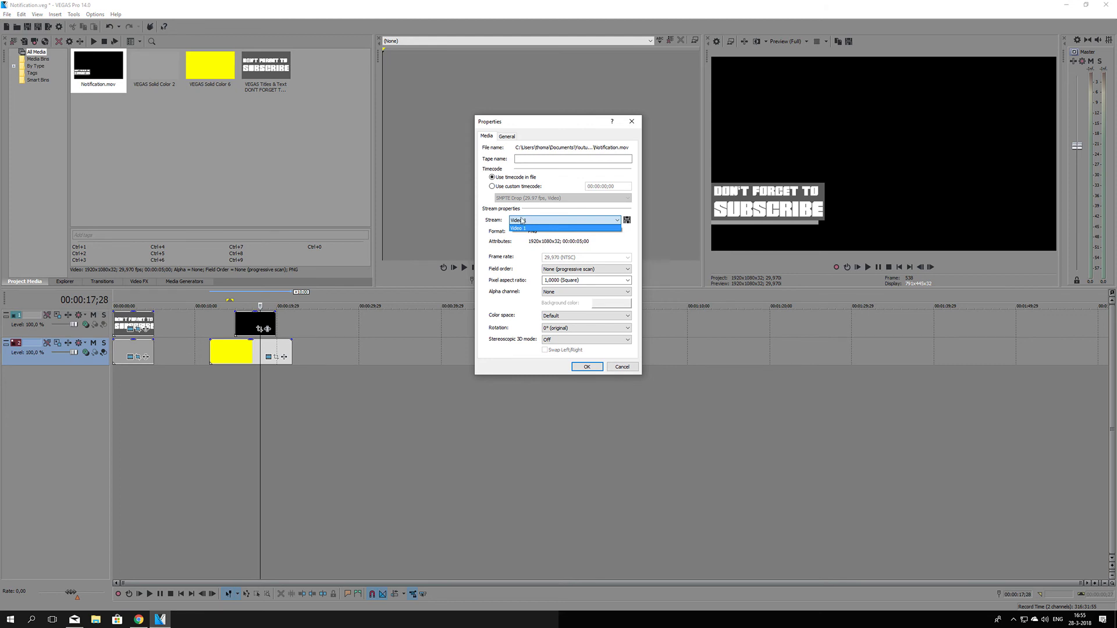
{"action": "left_click", "coordinate": [522, 221]}
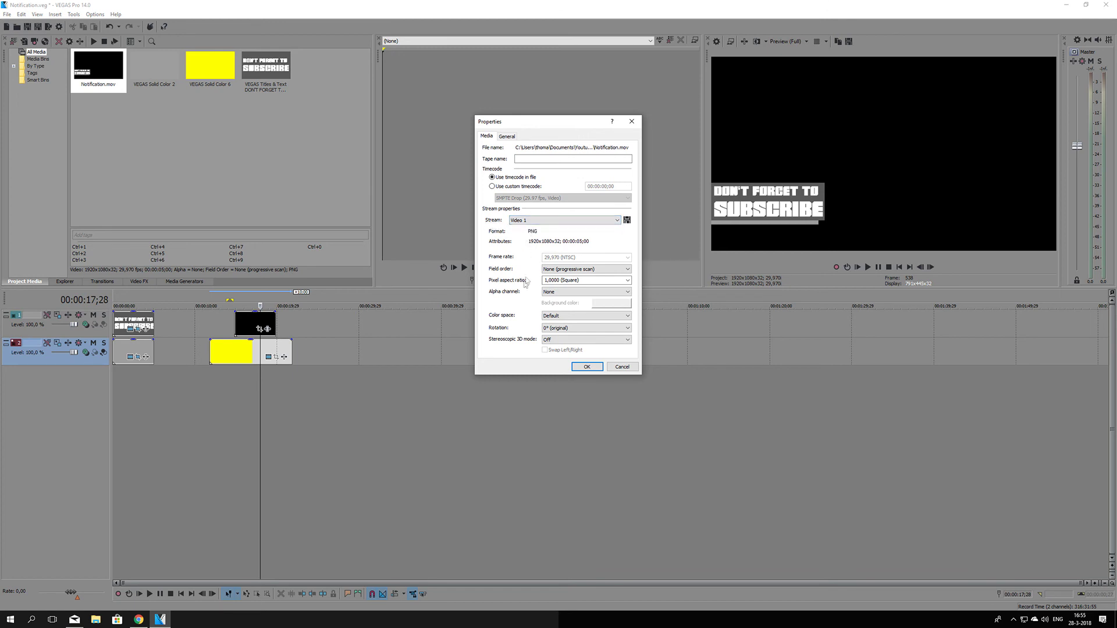
{"action": "left_click", "coordinate": [555, 292]}
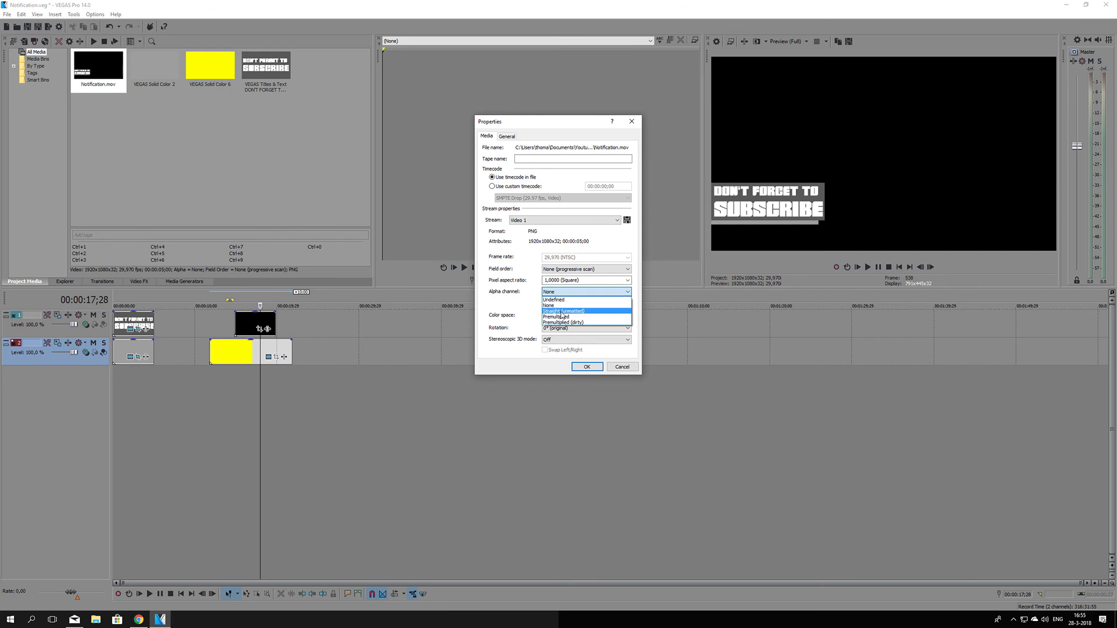
{"action": "left_click", "coordinate": [561, 312]}
{"action": "left_click", "coordinate": [587, 367]}
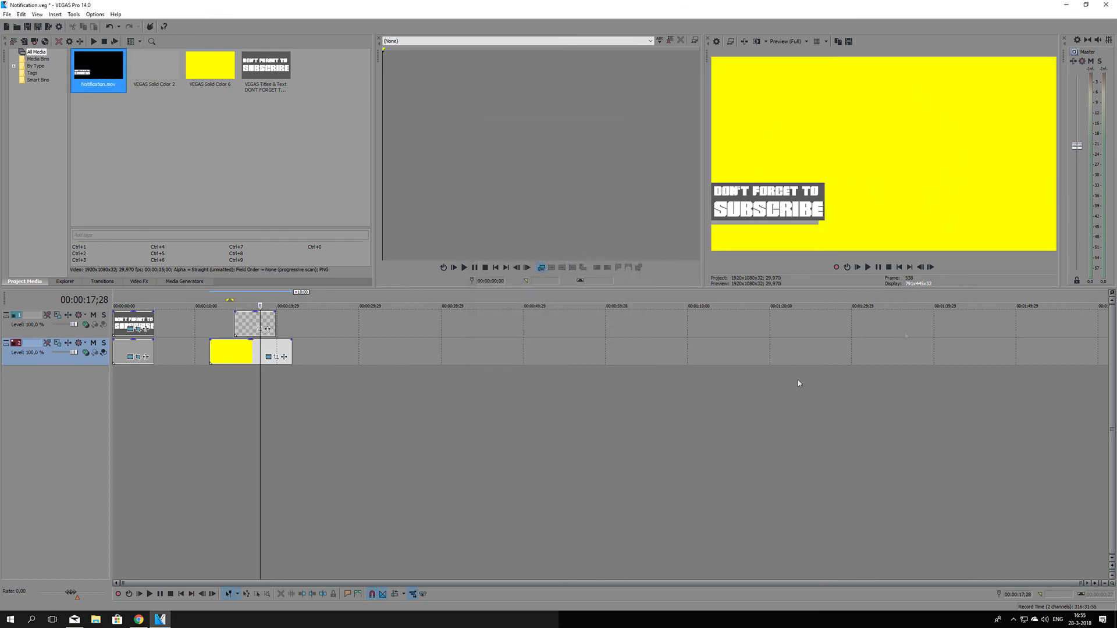
{"action": "mouse_move", "coordinate": [259, 389]}
{"action": "left_mouse_down"}
{"action": "mouse_move", "coordinate": [222, 389]}
{"action": "mouse_move", "coordinate": [266, 389]}
{"action": "left_mouse_up"}
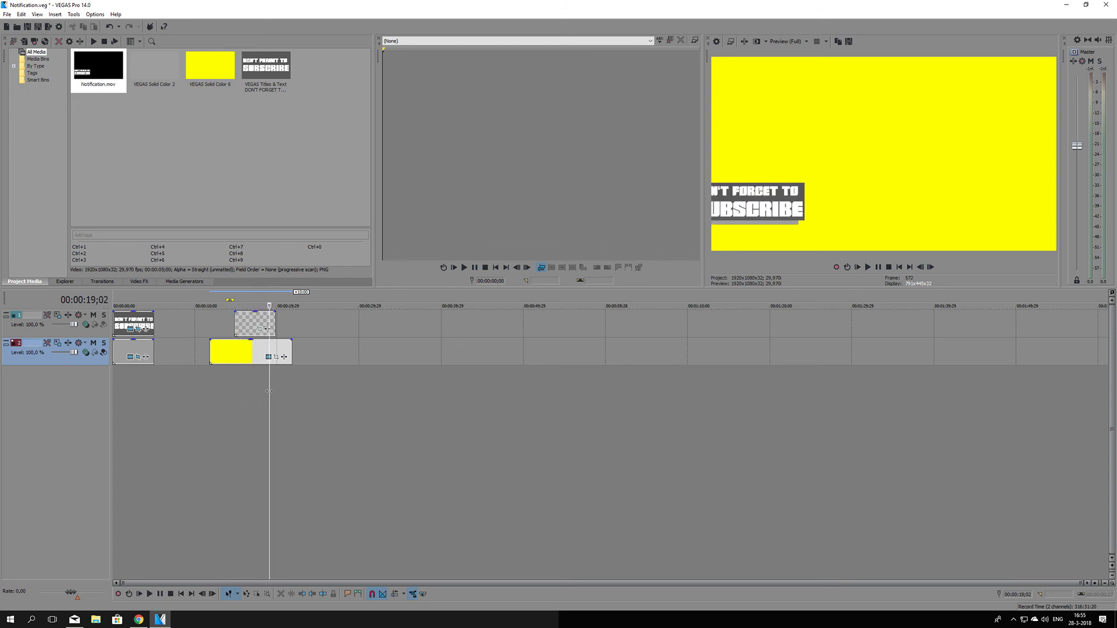
{"action": "left_click", "coordinate": [252, 323]}
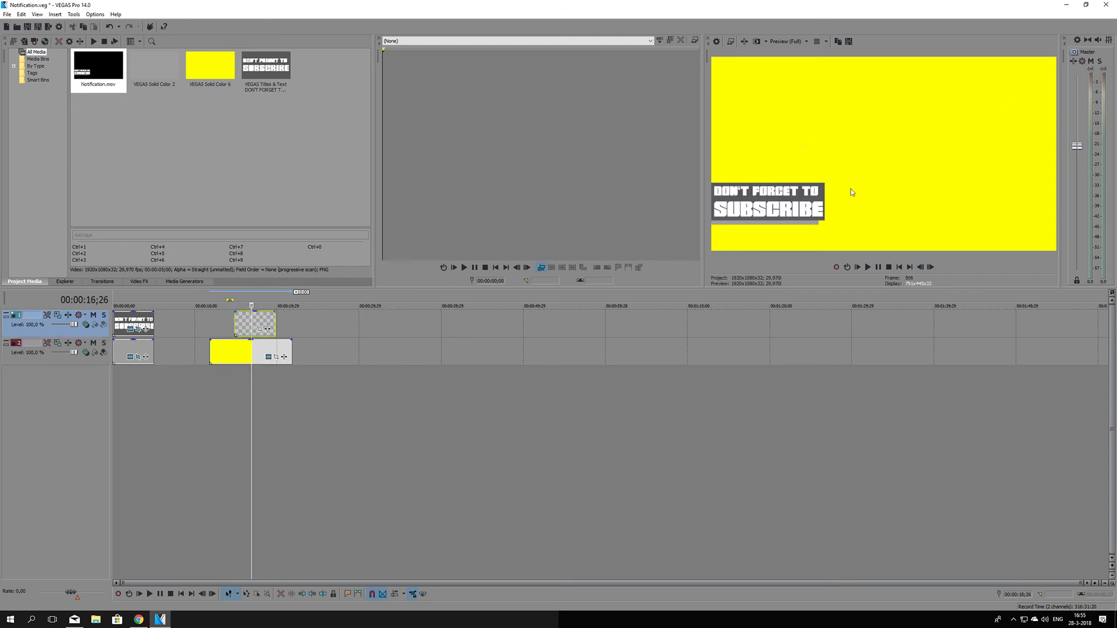